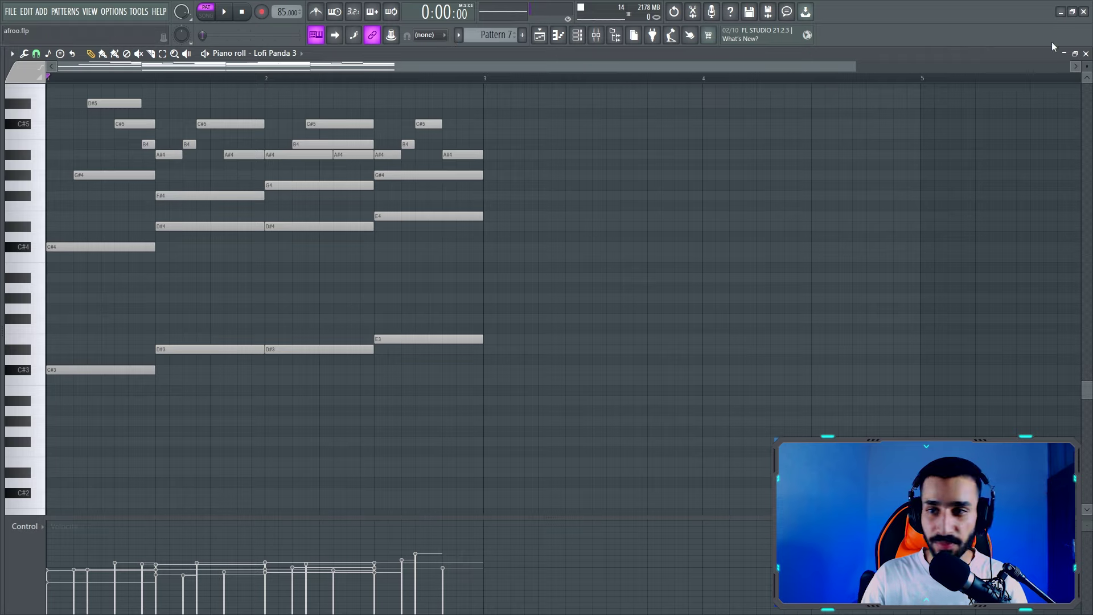
Copy all Lofi Panda 3 notes into the Addictive Keys channel as Pattern 8 and play the piano melody back
{"action": "key", "text": "ctrl+a"}
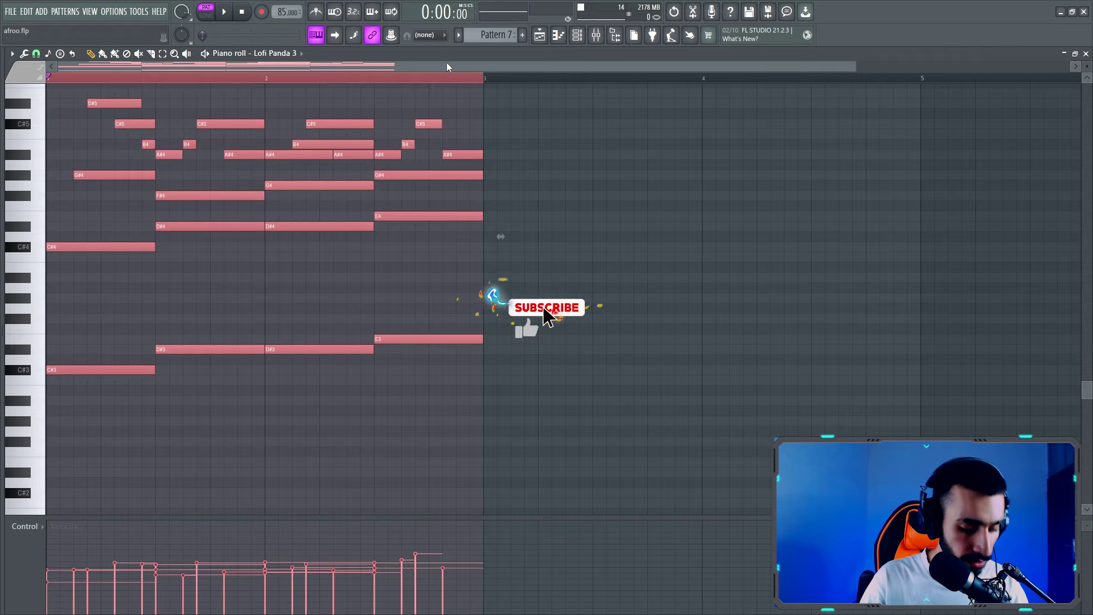
{"action": "left_click", "coordinate": [558, 36]}
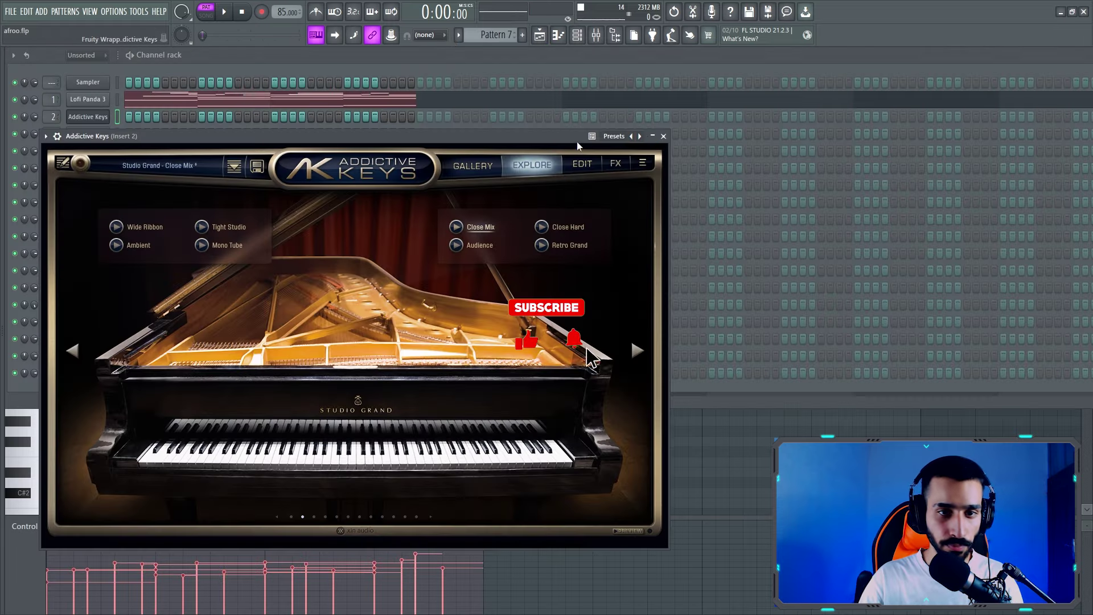
{"action": "left_click", "coordinate": [662, 138]}
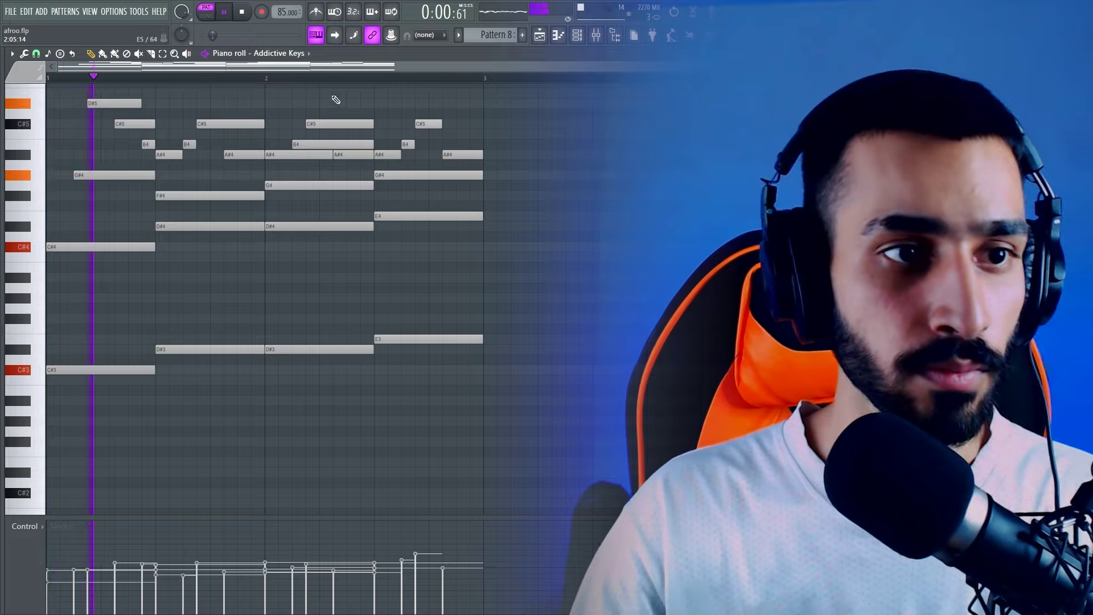
{"action": "scroll", "coordinate": [467, 117], "scroll_direction": "up", "scroll_amount": 1}
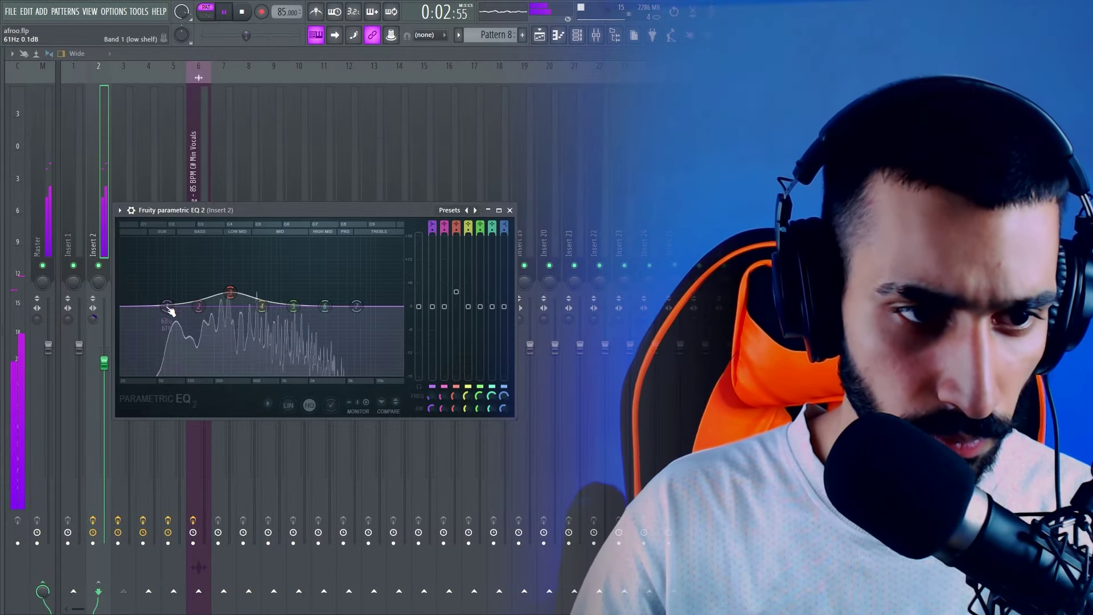
Shape Insert 2's Fruity Parametric EQ 2 with a high pass on band 1, a slight cut on band 4 and a boost on band 5
{"action": "mouse_move", "coordinate": [190, 339]}
{"action": "left_click", "coordinate": [220, 366]}
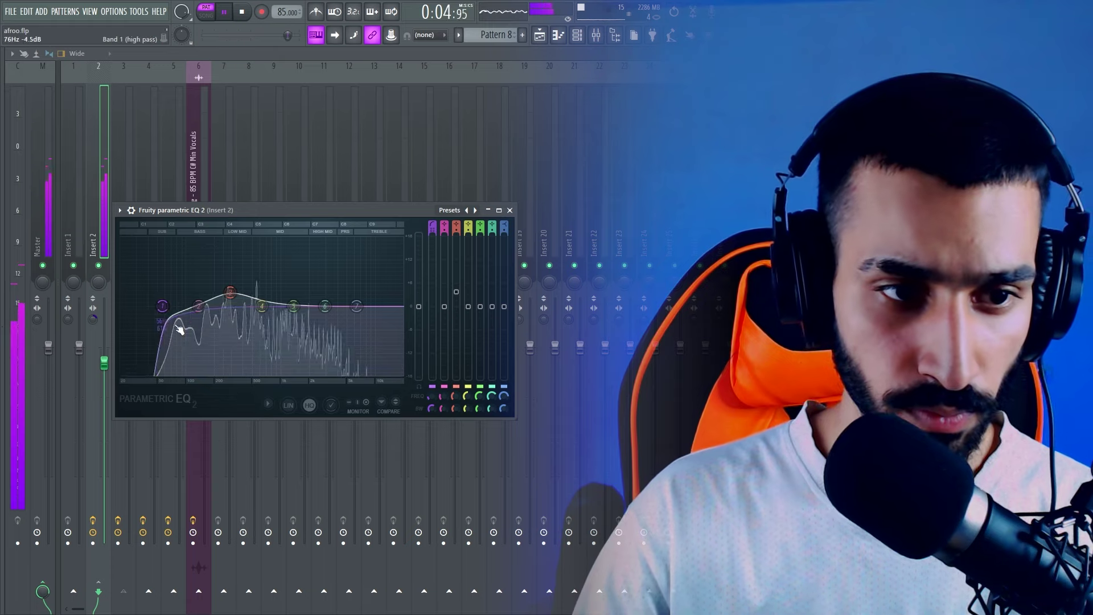
{"action": "left_click_drag", "start_coordinate": [199, 306], "coordinate": [182, 306]}
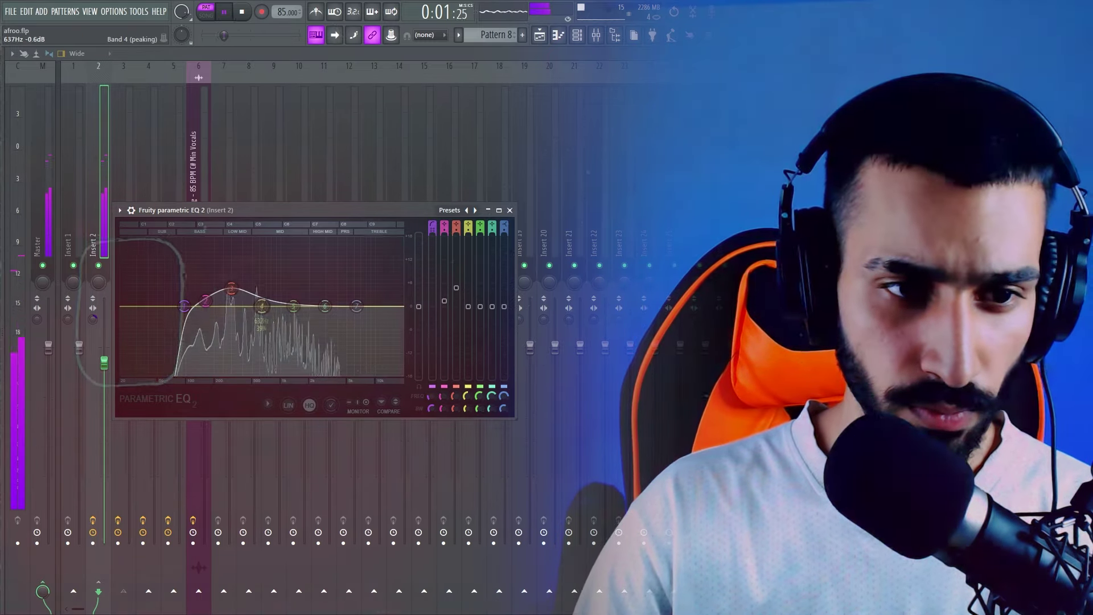
{"action": "left_click_drag", "start_coordinate": [261, 308], "coordinate": [328, 302]}
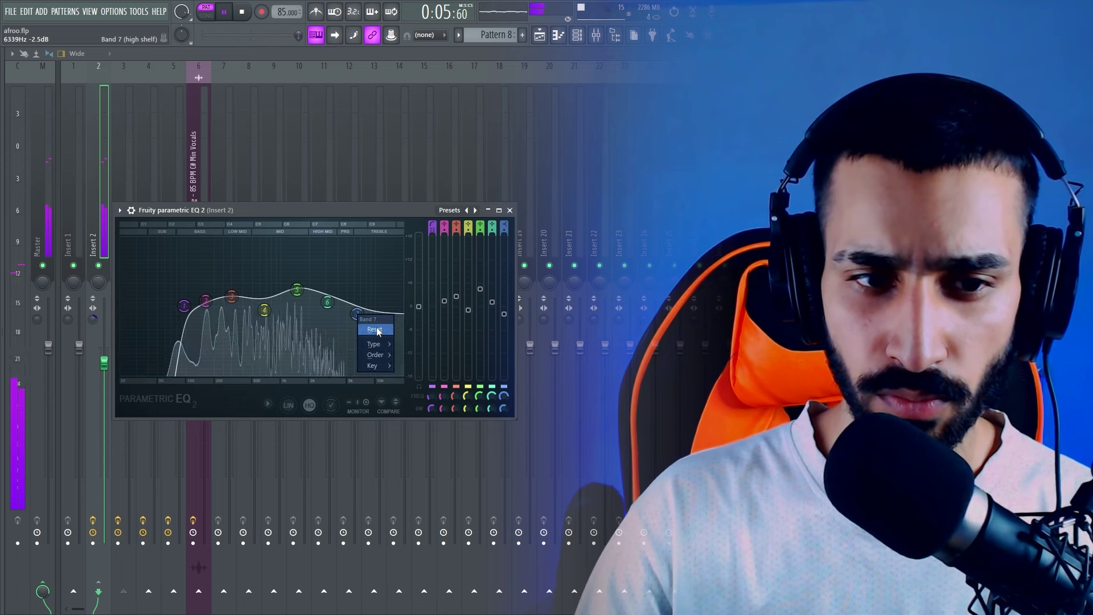
{"action": "left_click", "coordinate": [407, 356]}
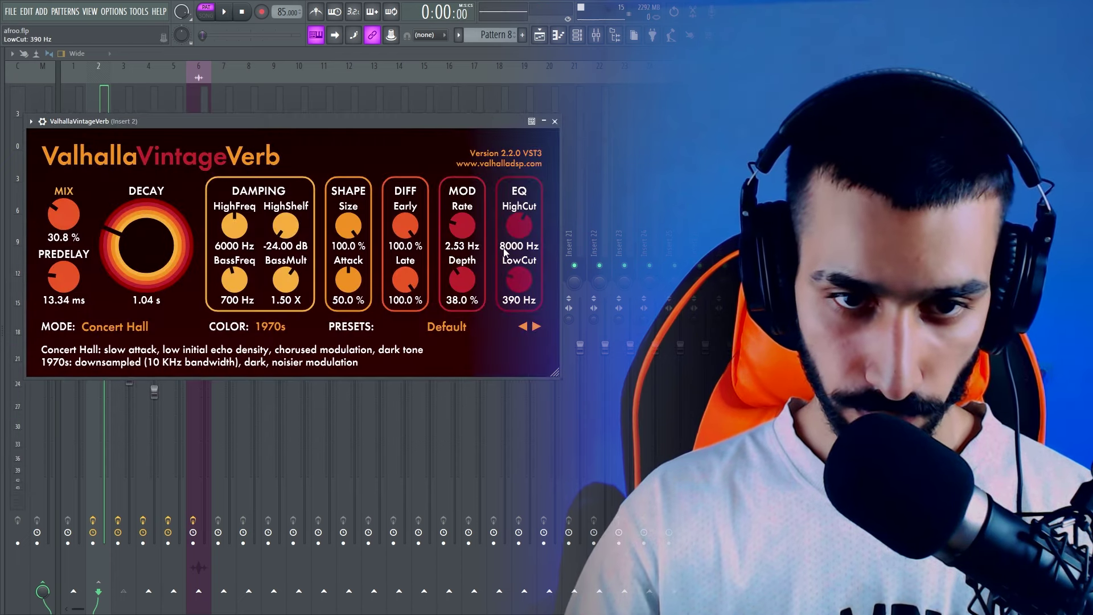
Adjust ValhallaVintageVerb on Insert 2 to 28.8 % mix, 1.66 s decay, 6150 Hz high cut and 310 Hz low cut
{"action": "key", "text": "space"}
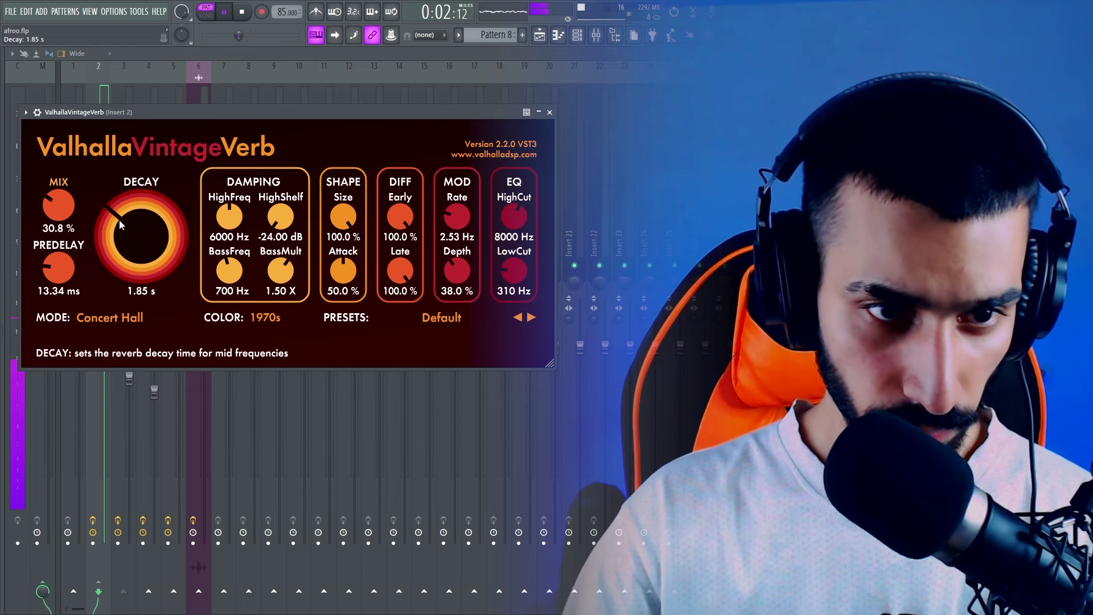
{"action": "scroll", "coordinate": [74, 208], "scroll_direction": "down", "scroll_amount": 2}
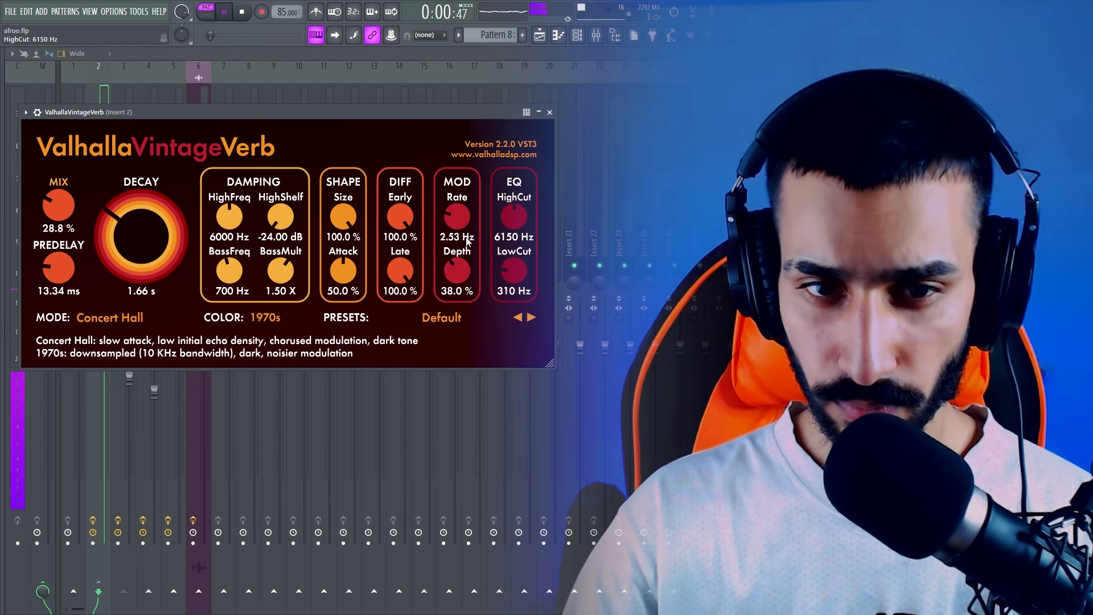
{"action": "left_click_drag", "start_coordinate": [289, 112], "coordinate": [337, 121]}
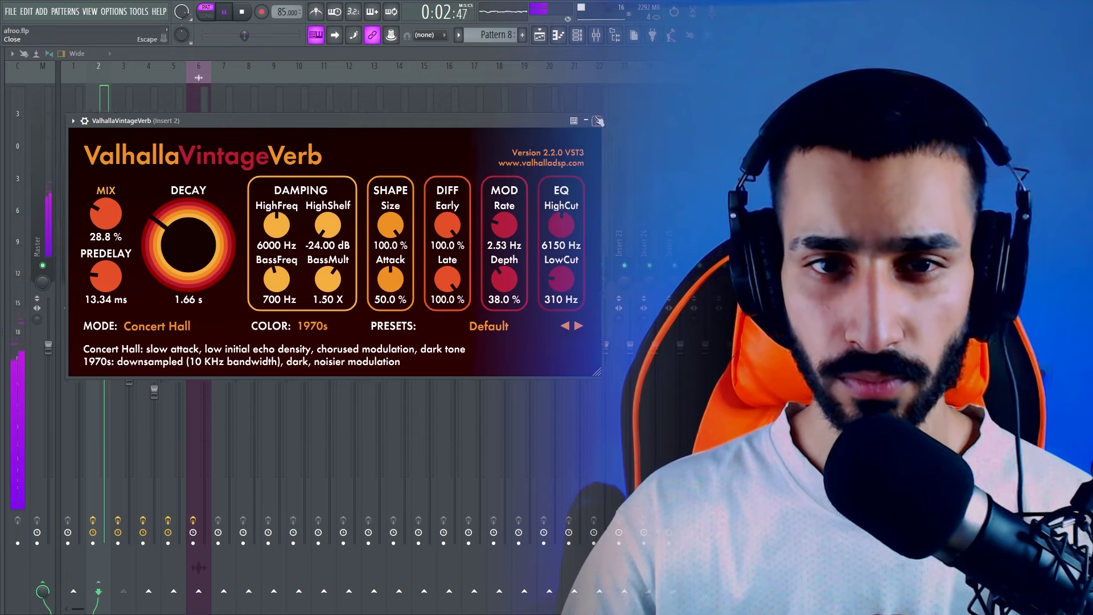
{"action": "left_click", "coordinate": [598, 121]}
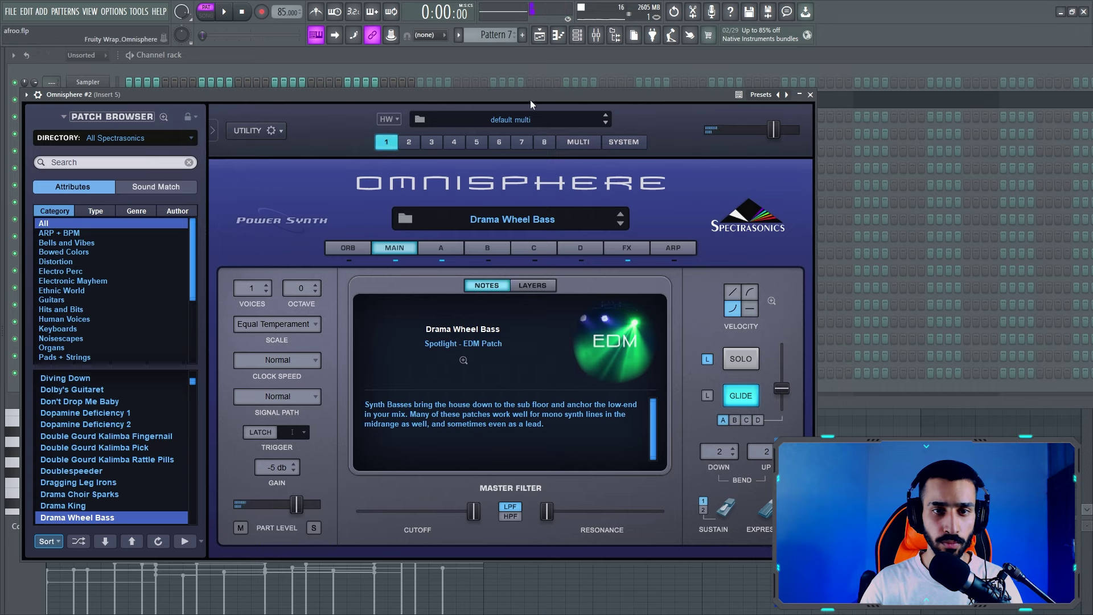
Write the Omnisphere #2 Drama Wheel Bass line with notes C#3, D#3, D#3 and E3, and play it back
{"action": "left_click_drag", "start_coordinate": [530, 96], "coordinate": [516, 47]}
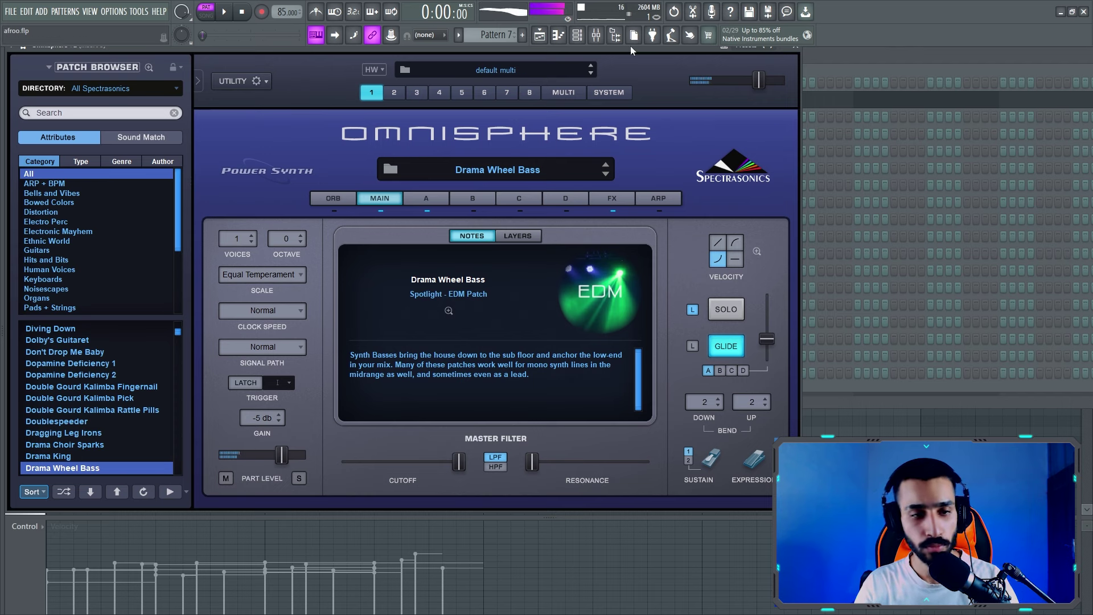
{"action": "left_click", "coordinate": [794, 50]}
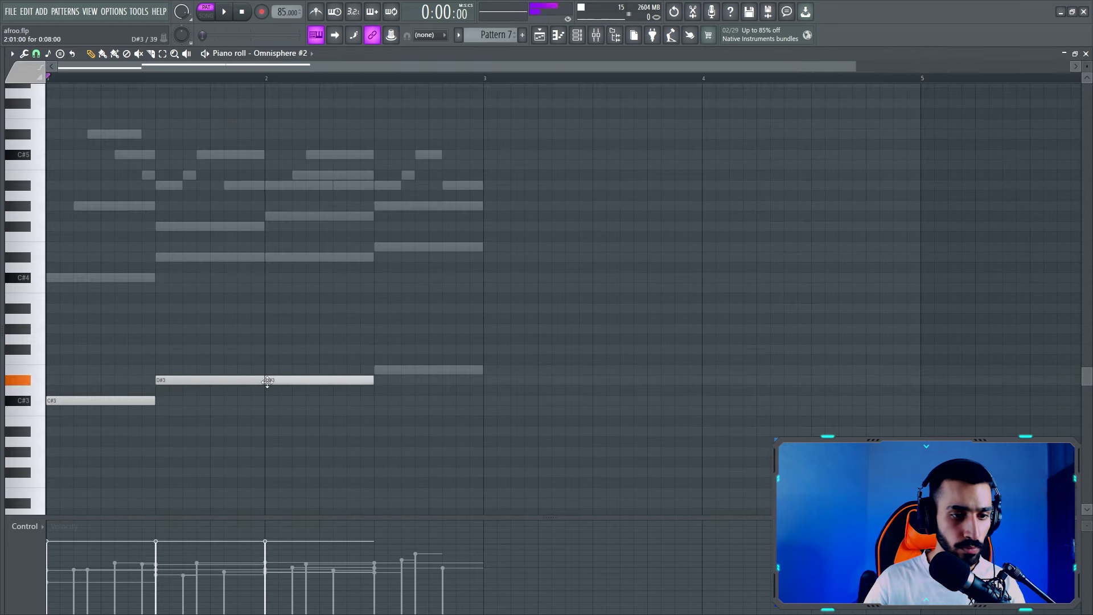
{"action": "left_click", "coordinate": [384, 375]}
{"action": "key", "text": "space"}
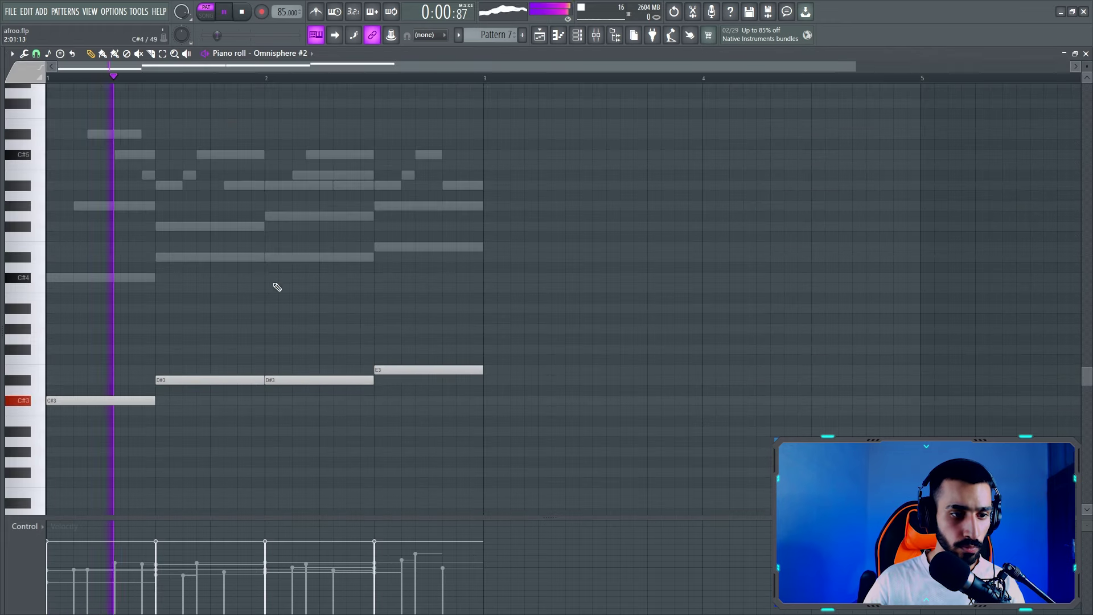
{"action": "scroll", "coordinate": [292, 293], "scroll_direction": "down", "scroll_amount": 4}
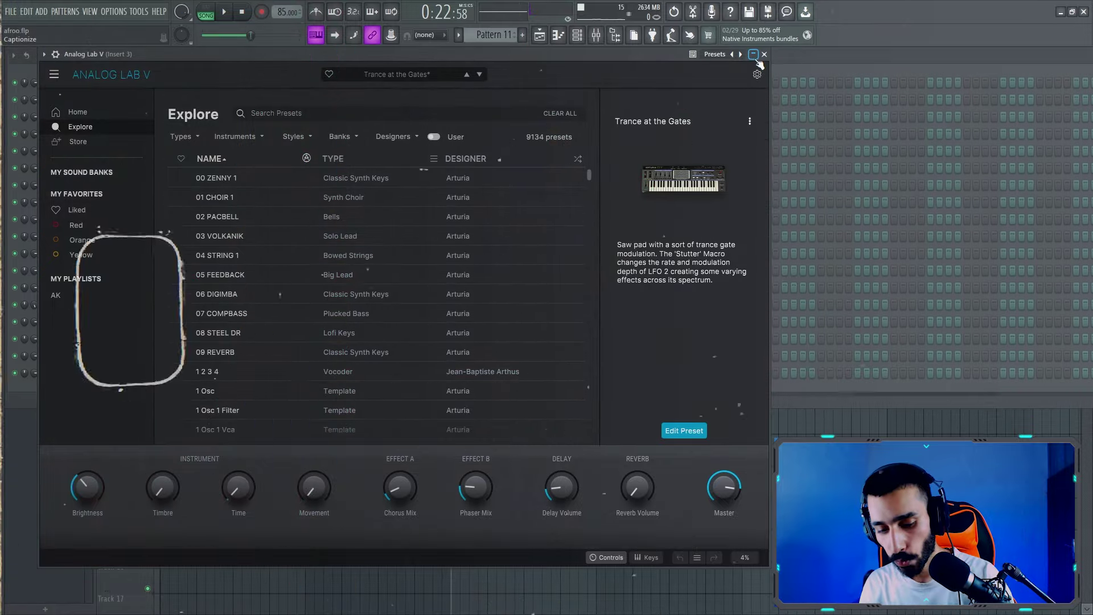
Lower the volume of mixer Insert 2 while listening to the arrangement
{"action": "key", "text": "space"}
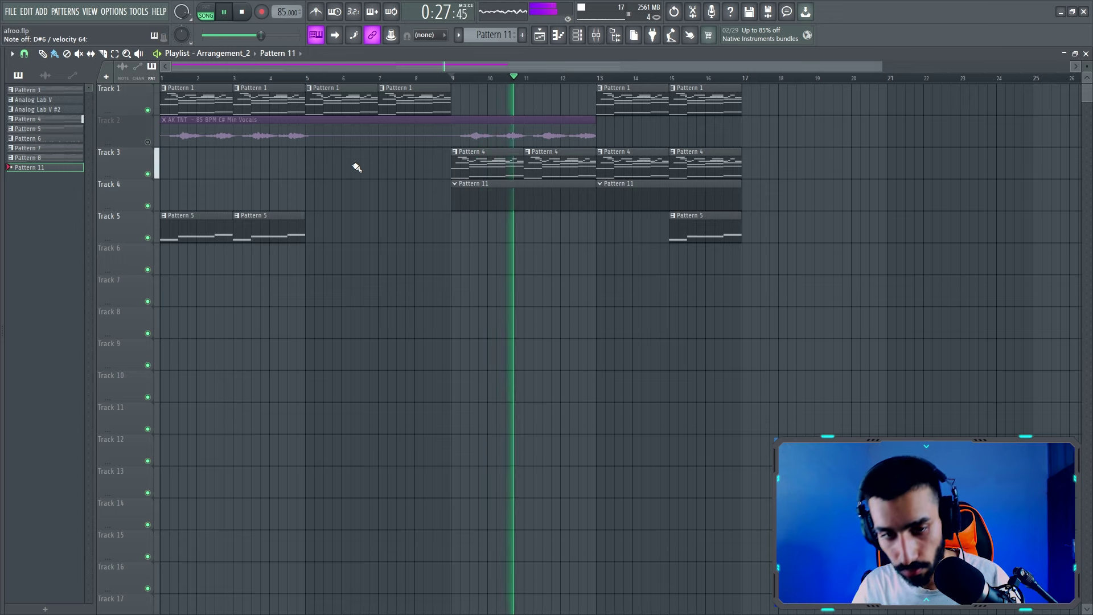
{"action": "key", "text": "space"}
{"action": "left_click", "coordinate": [597, 35]}
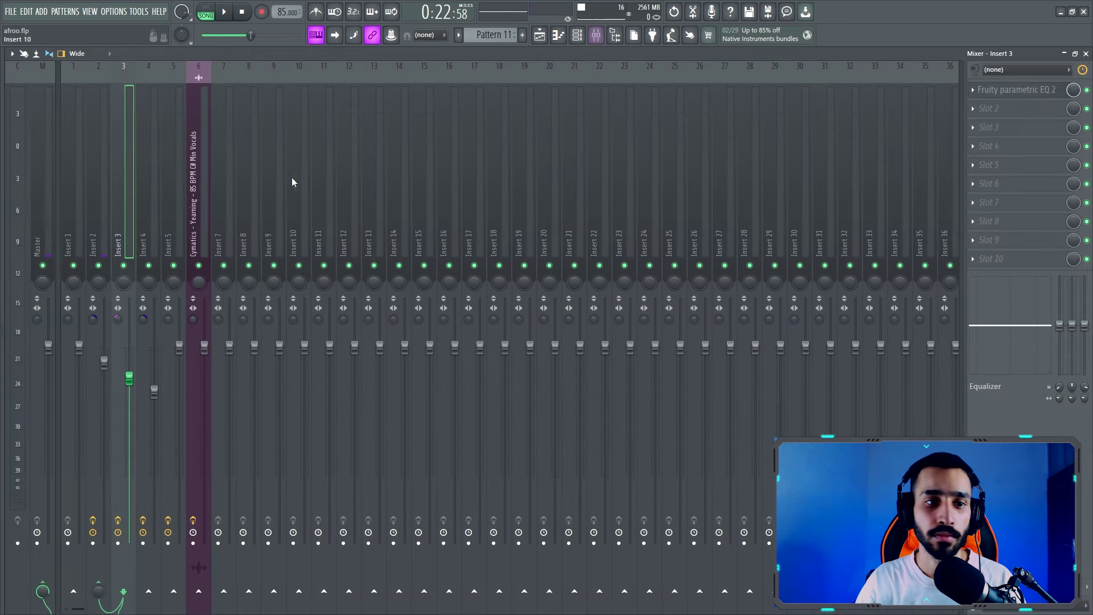
{"action": "left_click", "coordinate": [100, 310]}
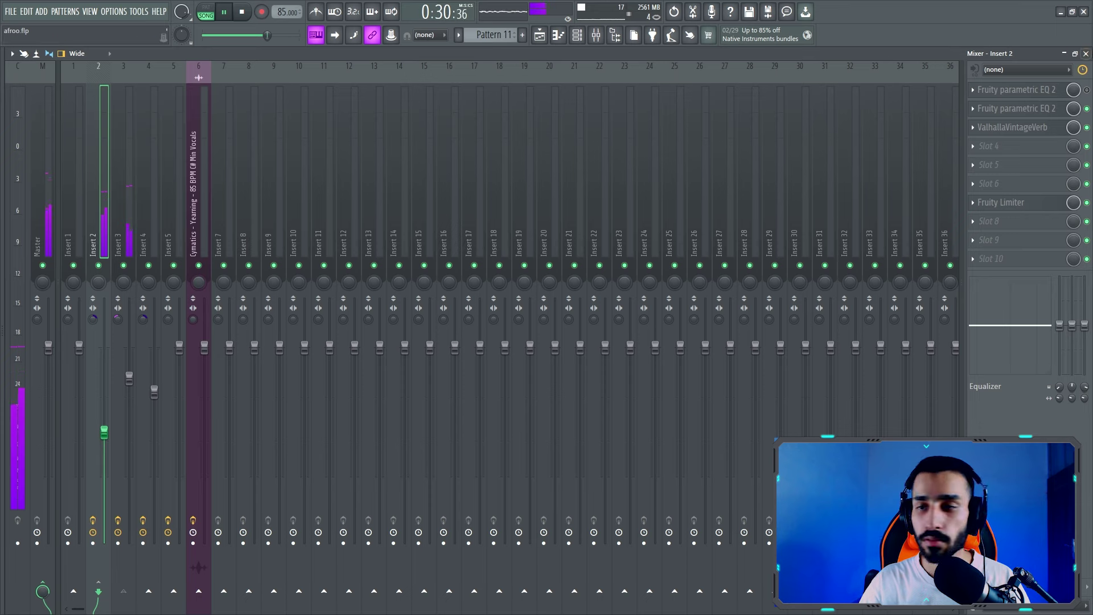
Record a melody live into Pattern 11 from bar 9 of the playlist
{"action": "left_click", "coordinate": [1086, 53]}
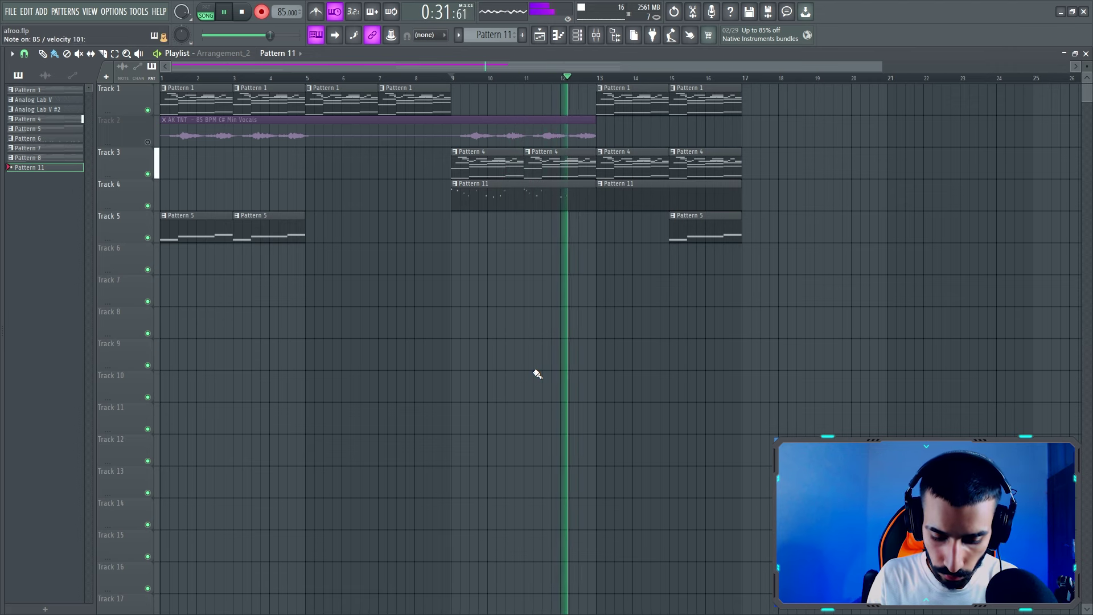
{"action": "key", "text": "space"}
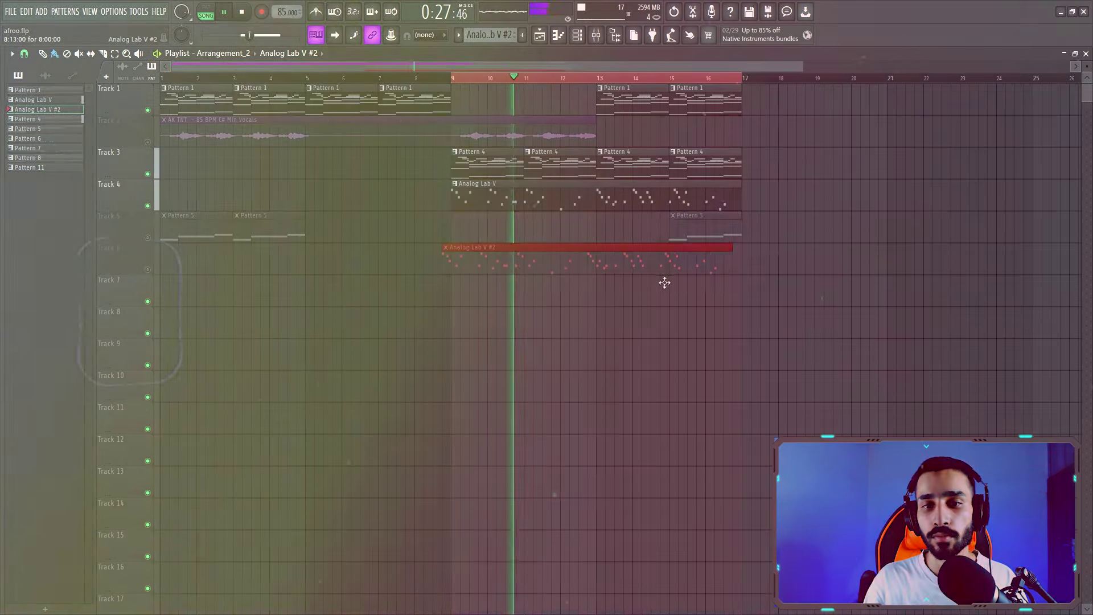
Align the Analog Lab V #2 clip on Track 6, unmute its track and trim the clip's start to bar 13
{"action": "left_click_drag", "start_coordinate": [664, 282], "coordinate": [673, 279]}
{"action": "left_click", "coordinate": [677, 283]}
{"action": "right_click", "coordinate": [706, 283]}
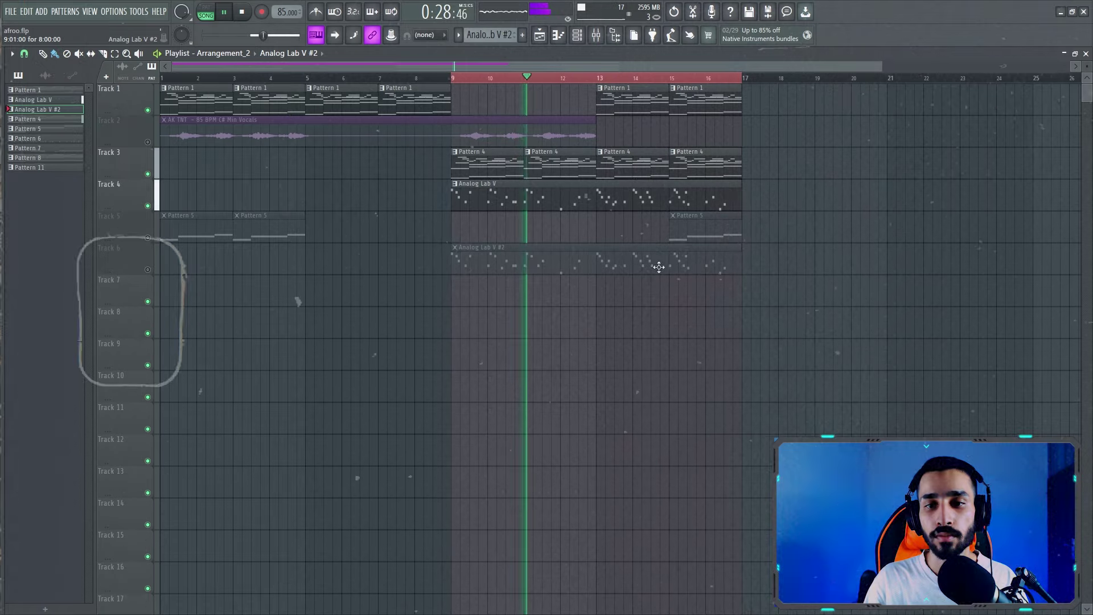
{"action": "left_click", "coordinate": [147, 269]}
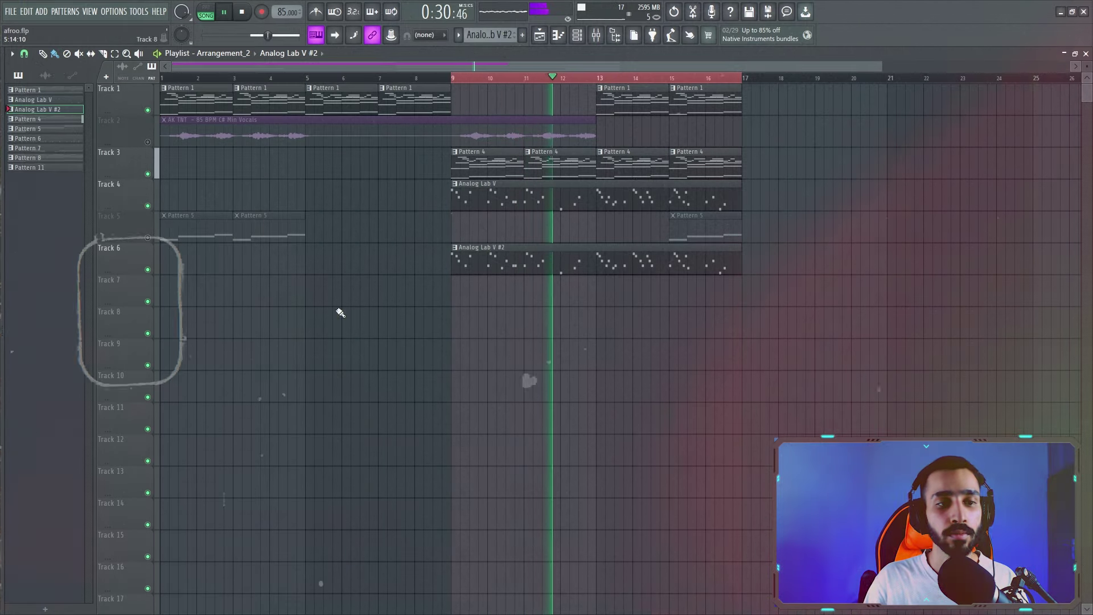
{"action": "left_click_drag", "start_coordinate": [452, 262], "coordinate": [596, 263]}
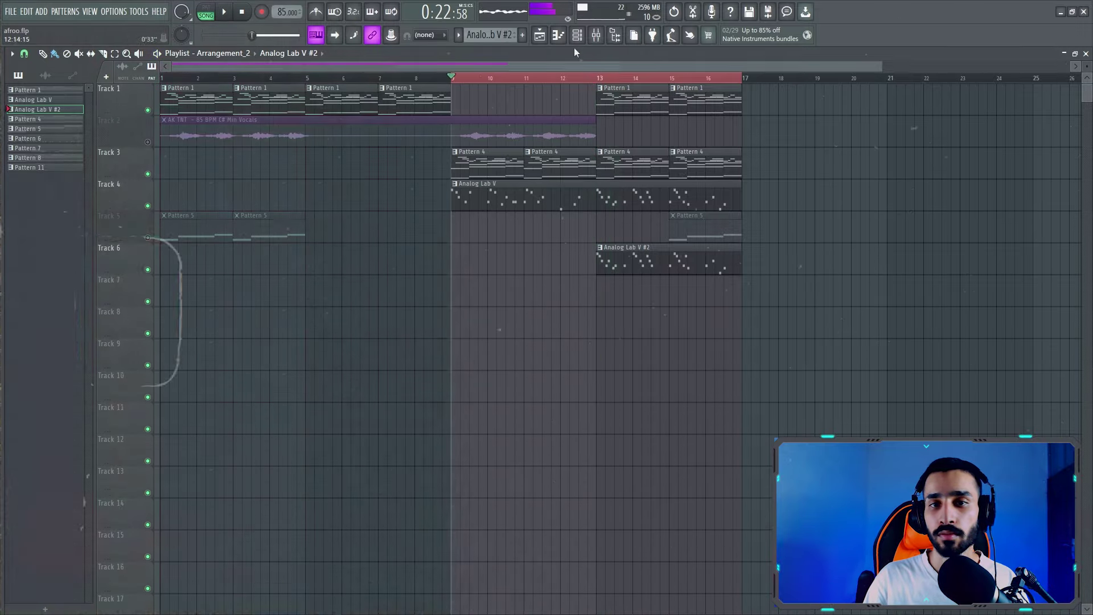
Examine the Analog Lab V #2 channel's 16 RONZONI preset and play its melody notes in the piano roll
{"action": "left_click", "coordinate": [576, 35]}
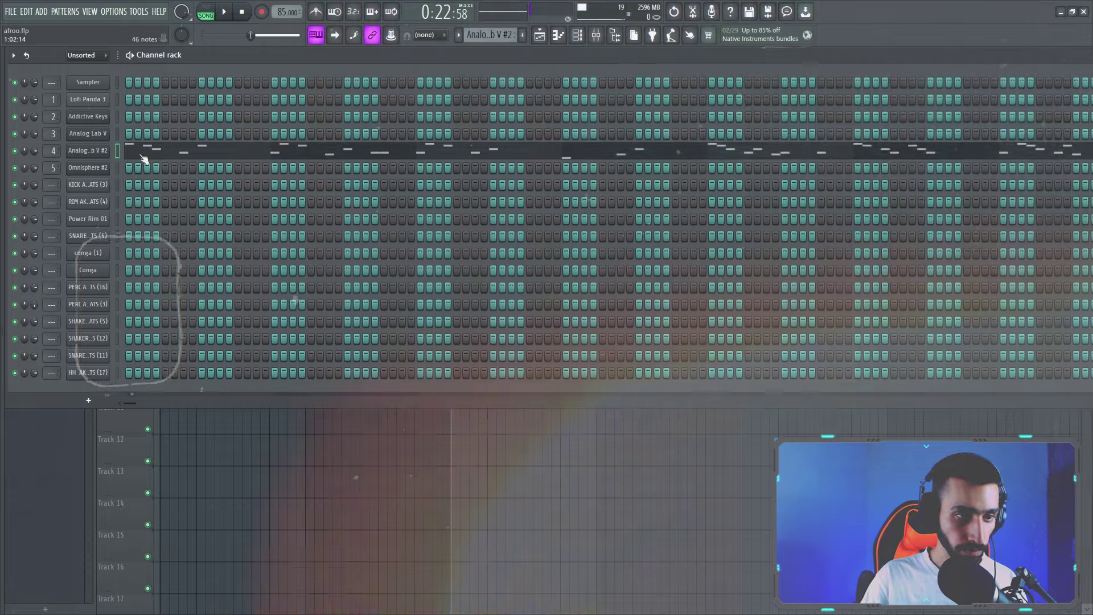
{"action": "left_click", "coordinate": [142, 151]}
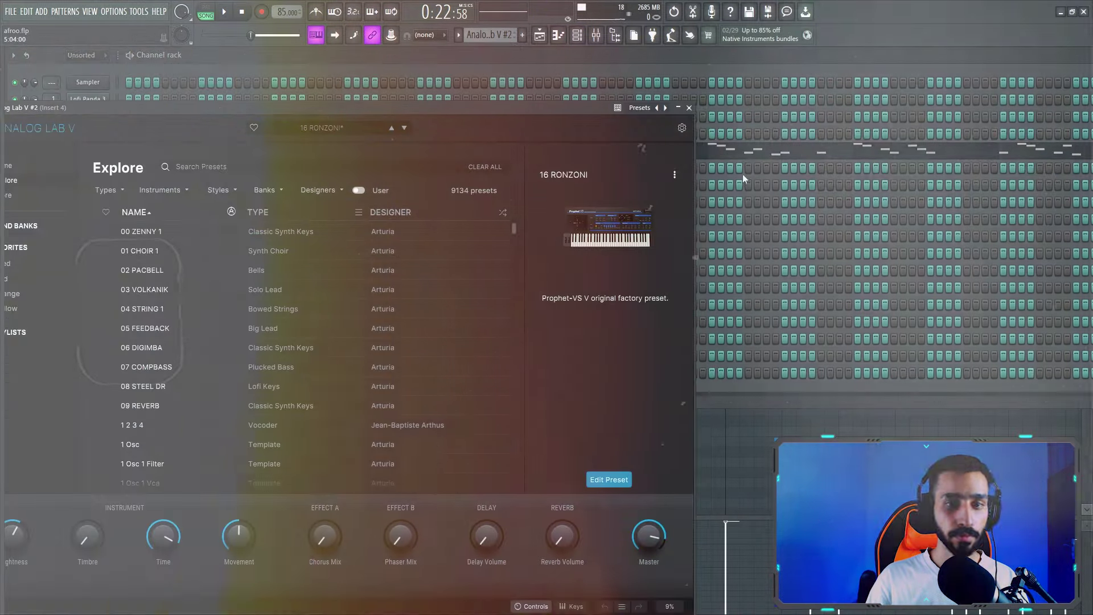
{"action": "left_click_drag", "start_coordinate": [449, 109], "coordinate": [471, 43]}
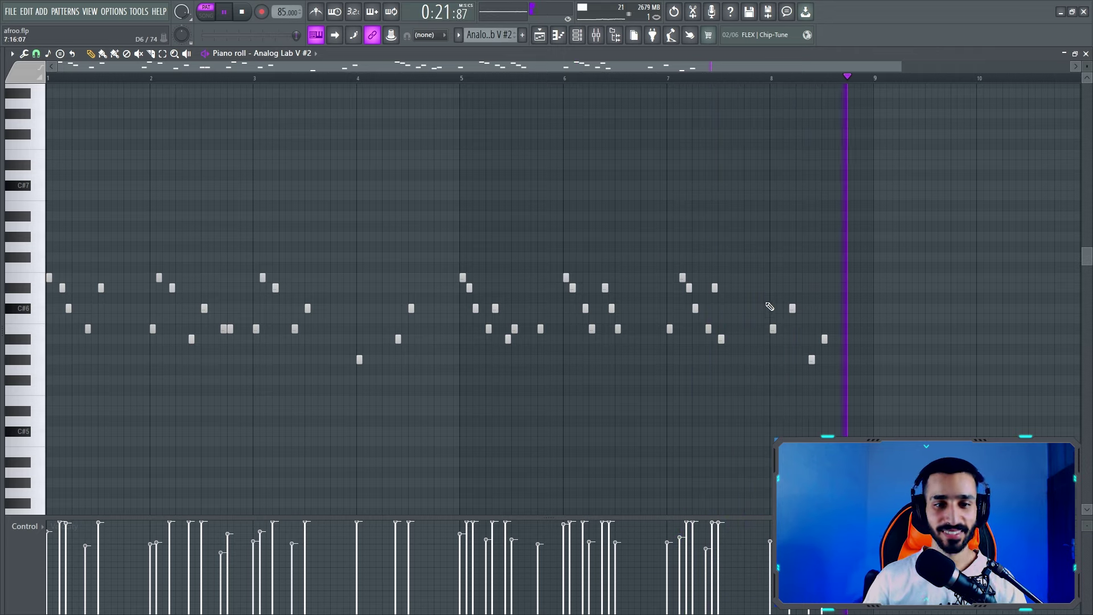
{"action": "key", "text": "space"}
{"action": "left_click", "coordinate": [1085, 54]}
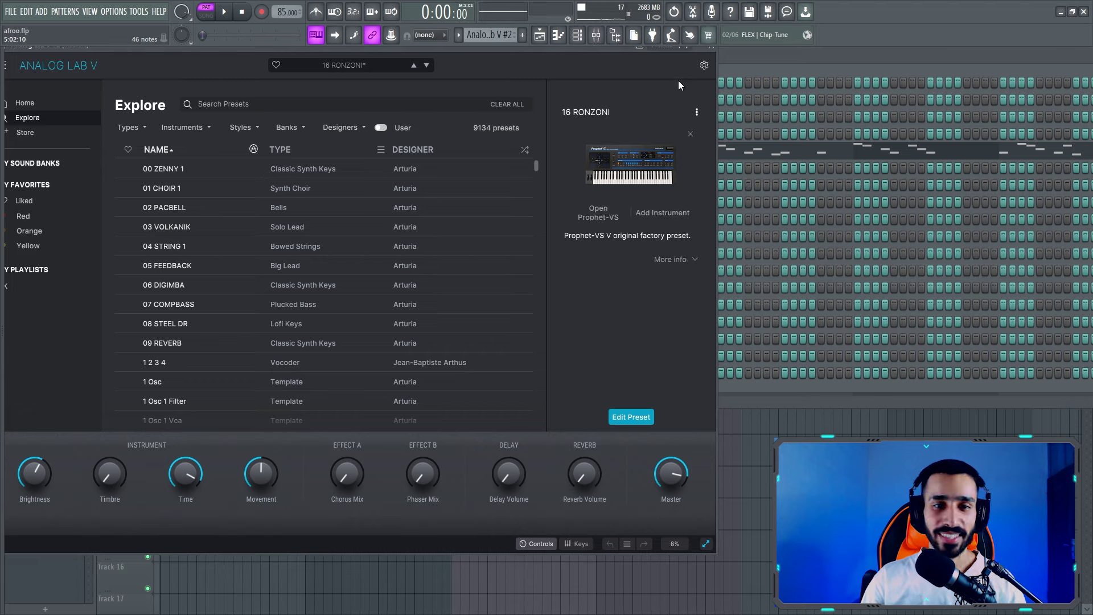
{"action": "left_click", "coordinate": [712, 48]}
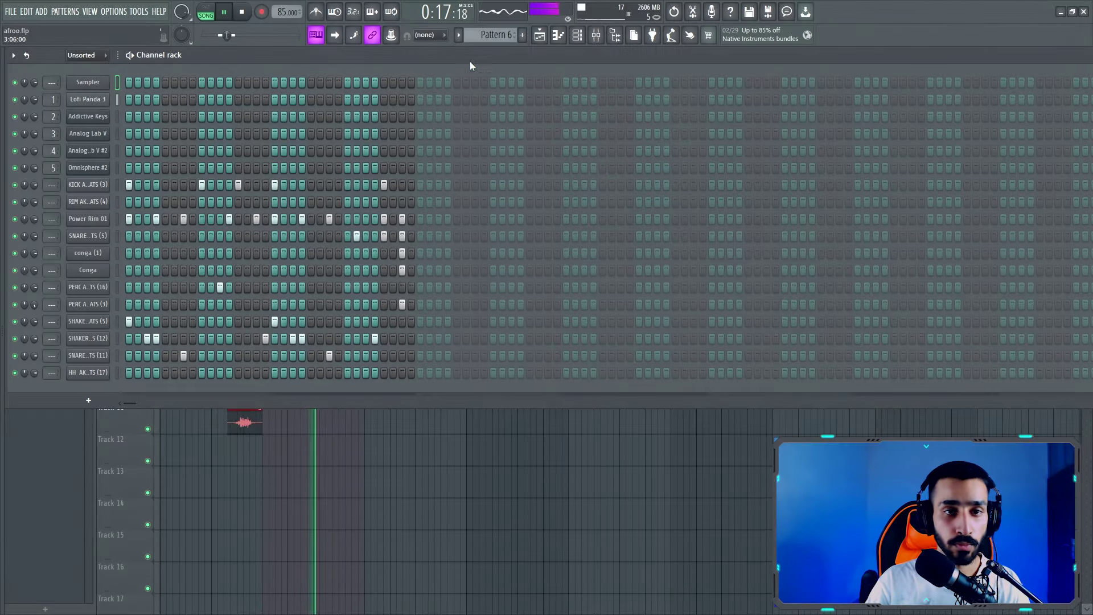
Place two consecutive Pattern 6 drum clips on Track 9 of the playlist, starting at bar 5
{"action": "key", "text": "F6"}
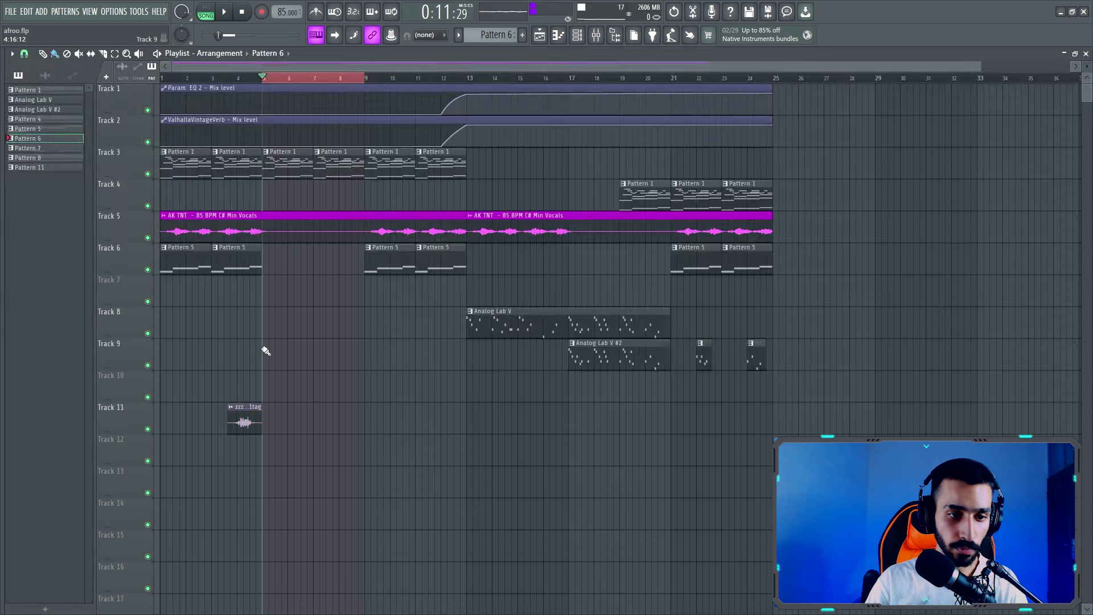
{"action": "key", "text": "space"}
{"action": "left_click", "coordinate": [319, 356]}
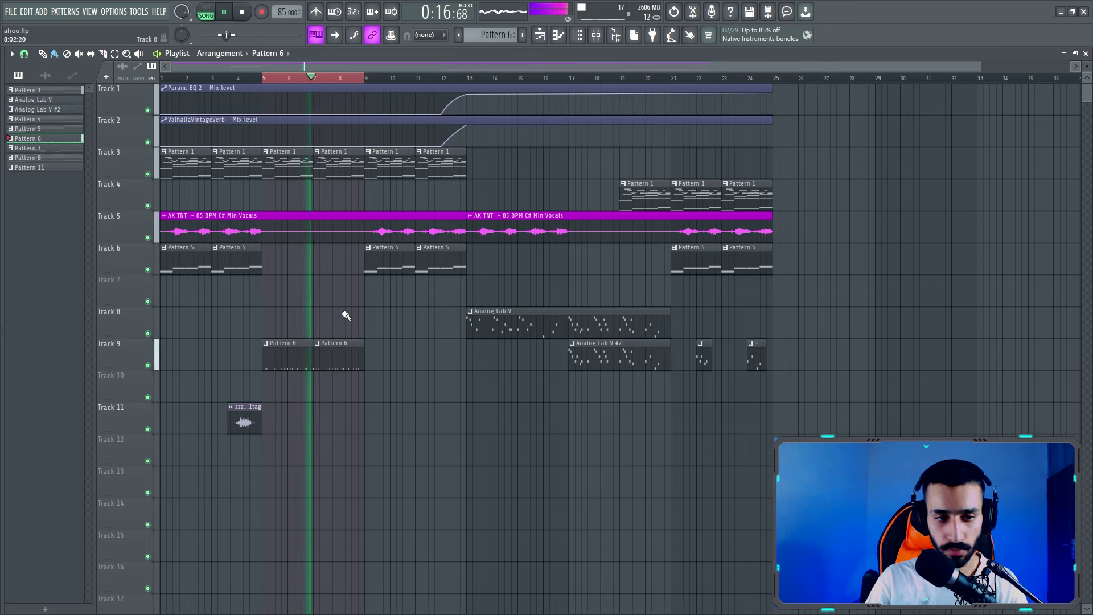
Review the note patterns of the kick, Power Rim 01 and snare (5) channels in the piano roll during playback
{"action": "double_click", "coordinate": [295, 343]}
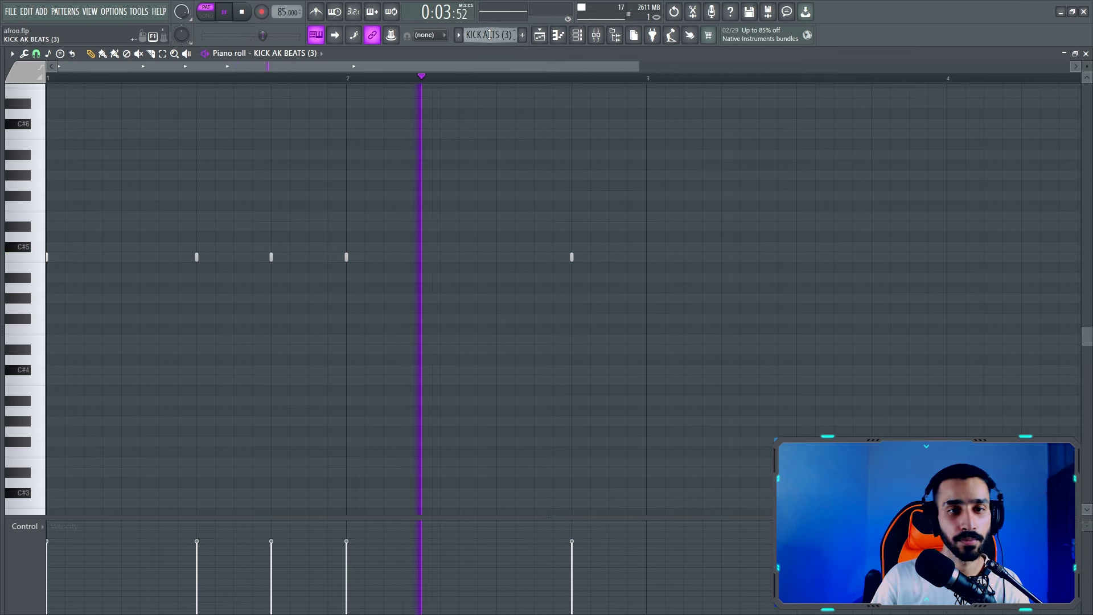
{"action": "scroll", "coordinate": [495, 35], "scroll_direction": "down", "scroll_amount": 1}
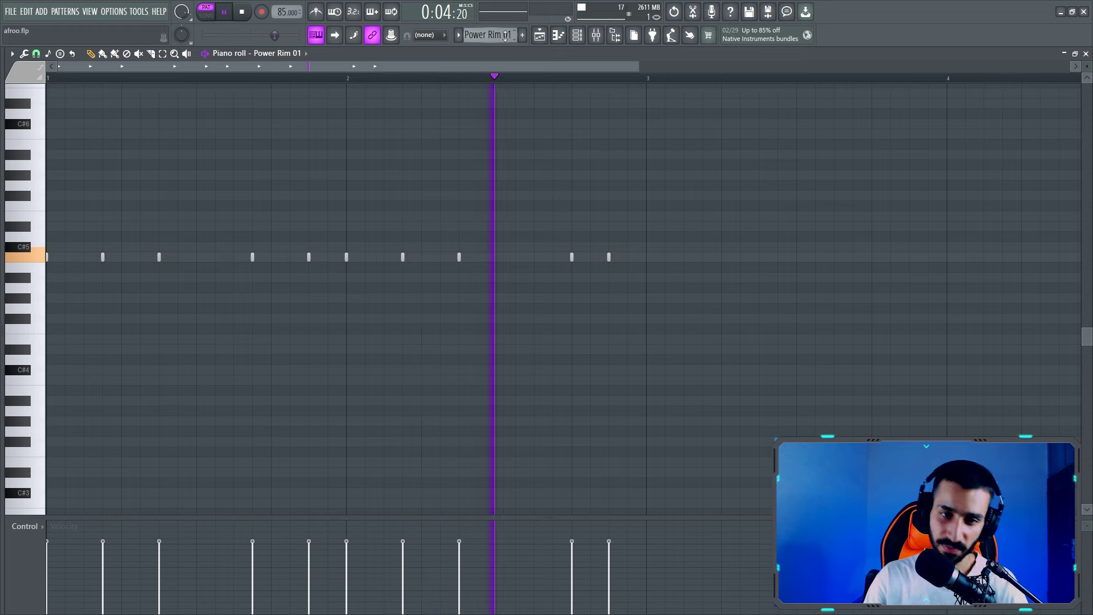
{"action": "scroll", "coordinate": [505, 36], "scroll_direction": "down", "scroll_amount": 1}
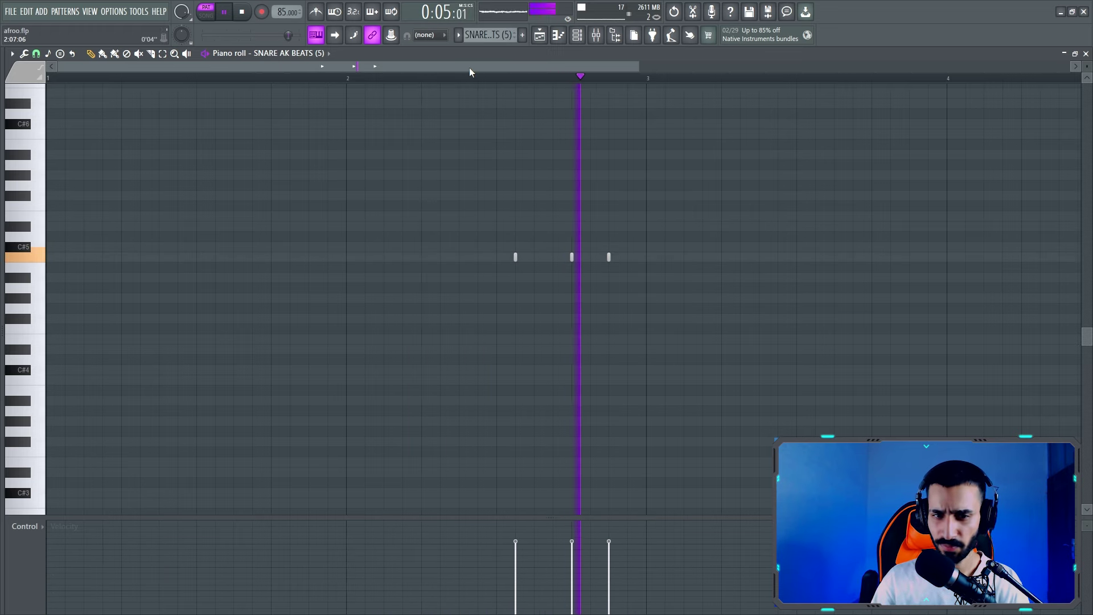
Review and audition the conga, percussion and shaker note patterns one channel at a time in the piano roll
{"action": "scroll", "coordinate": [494, 36], "scroll_direction": "down", "scroll_amount": 1}
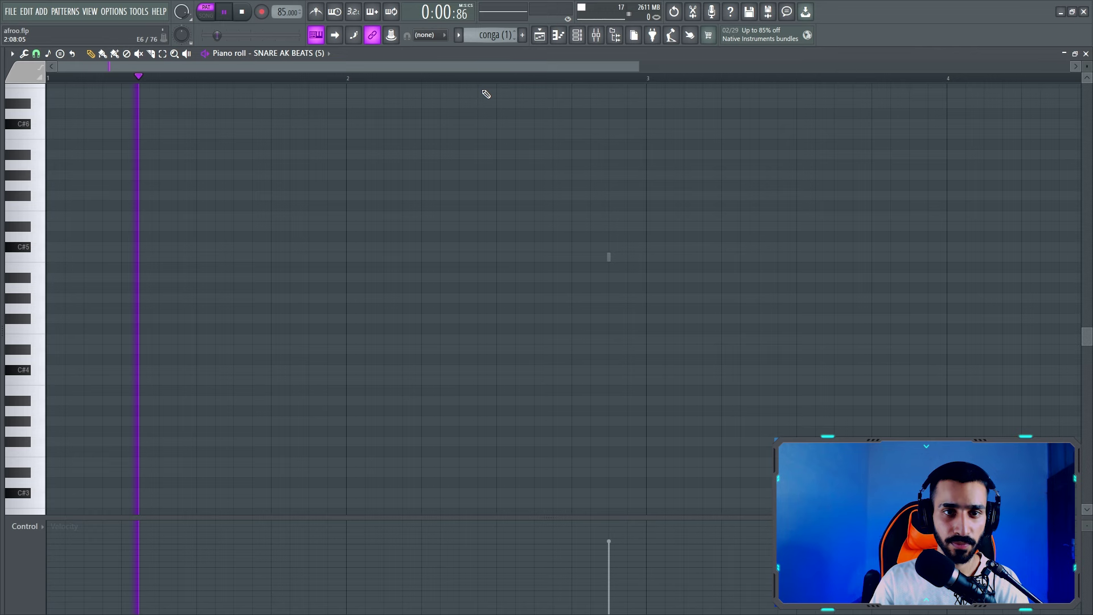
{"action": "right_click", "coordinate": [609, 257]}
{"action": "right_click", "coordinate": [608, 258]}
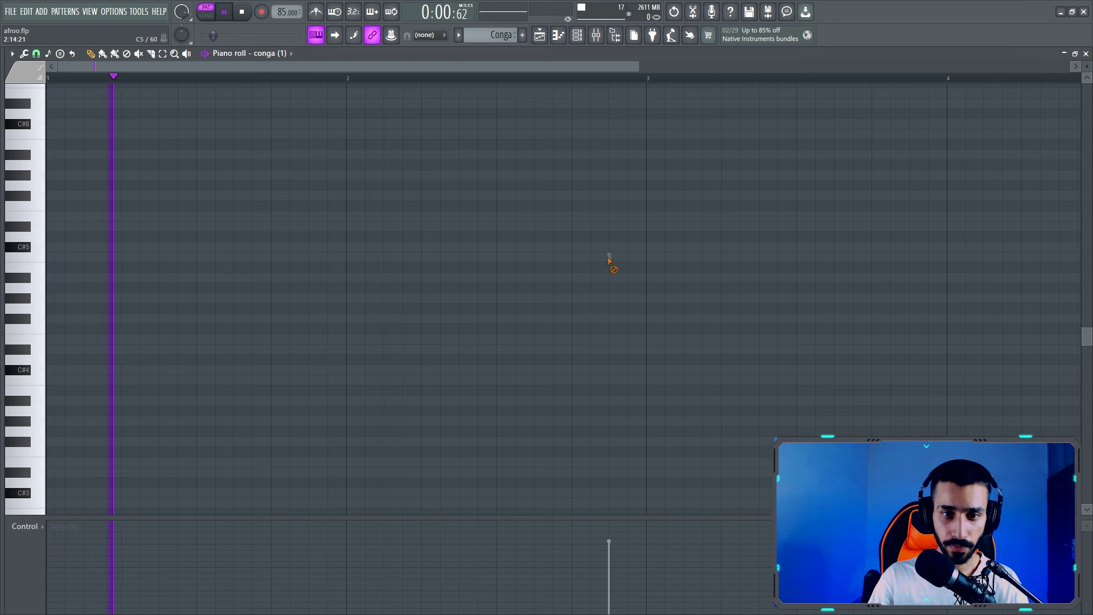
{"action": "left_click", "coordinate": [558, 80]}
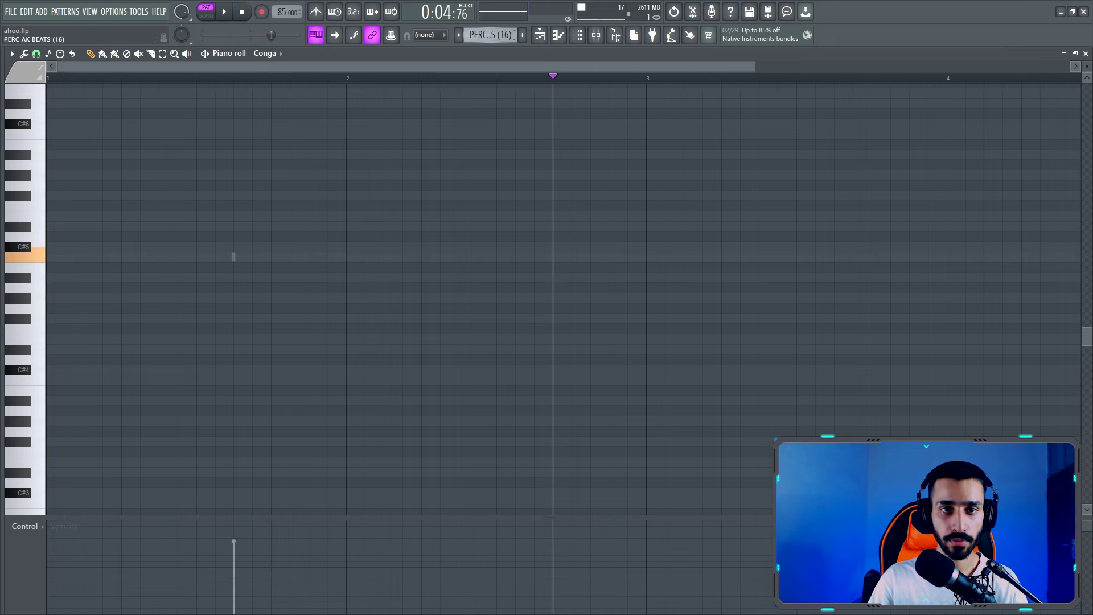
{"action": "left_click", "coordinate": [203, 80]}
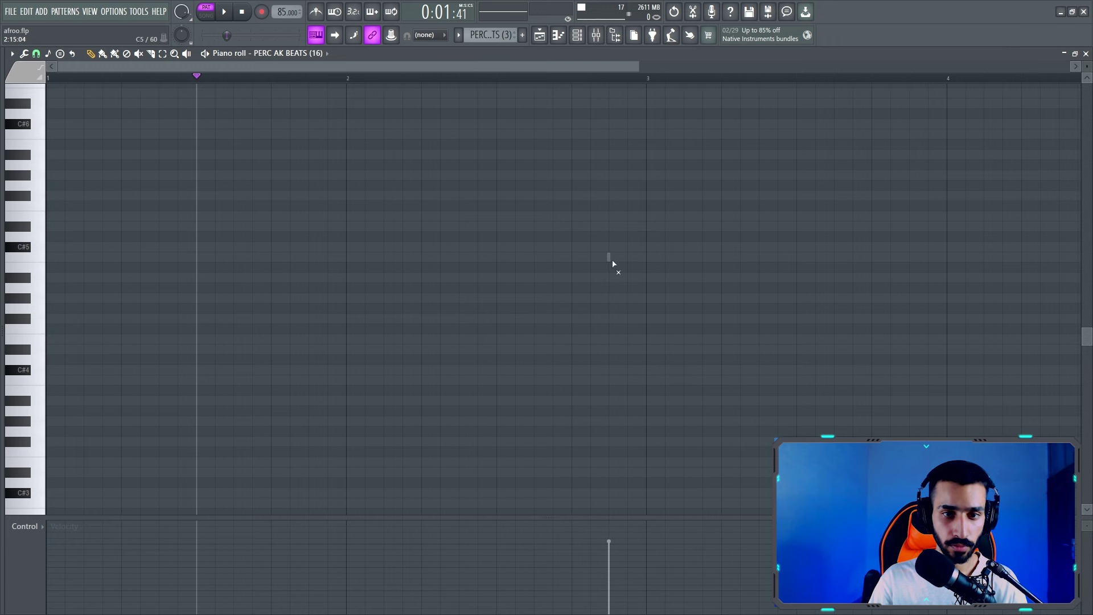
{"action": "key", "text": "space"}
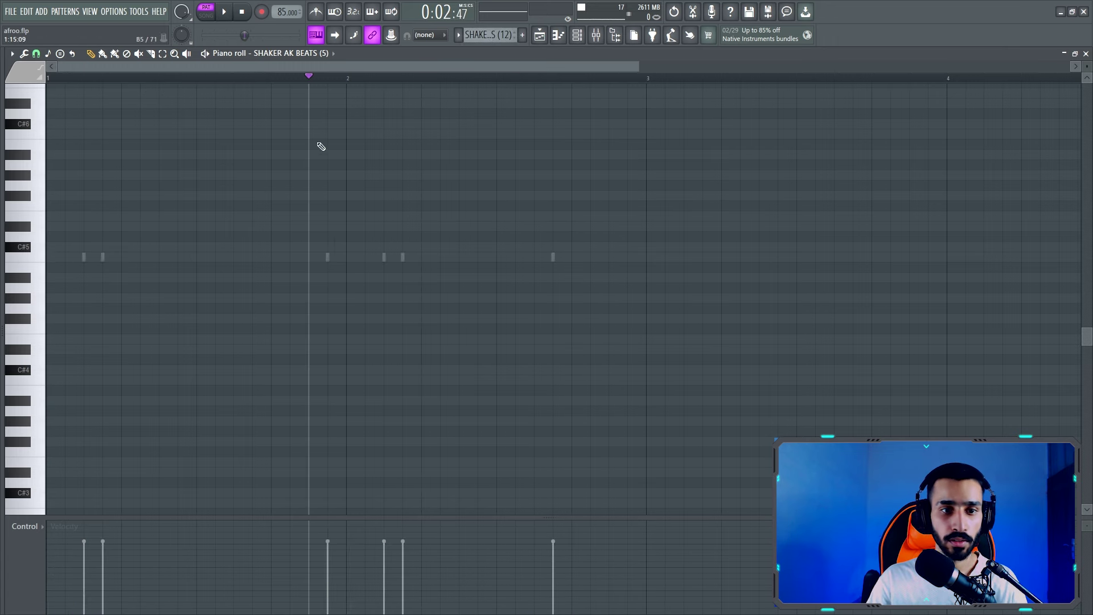
{"action": "key", "text": "space"}
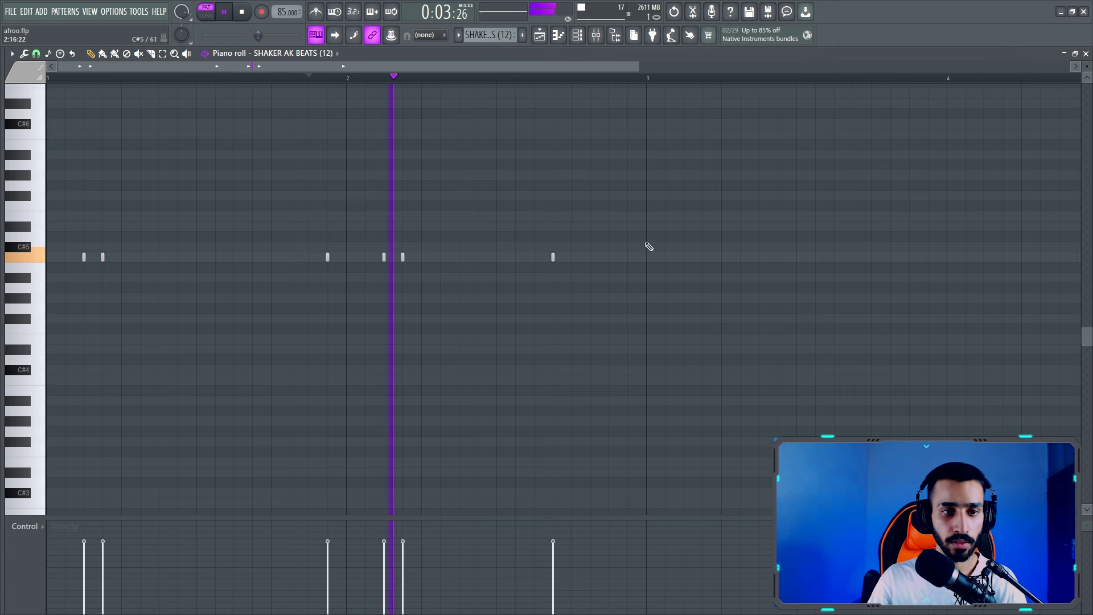